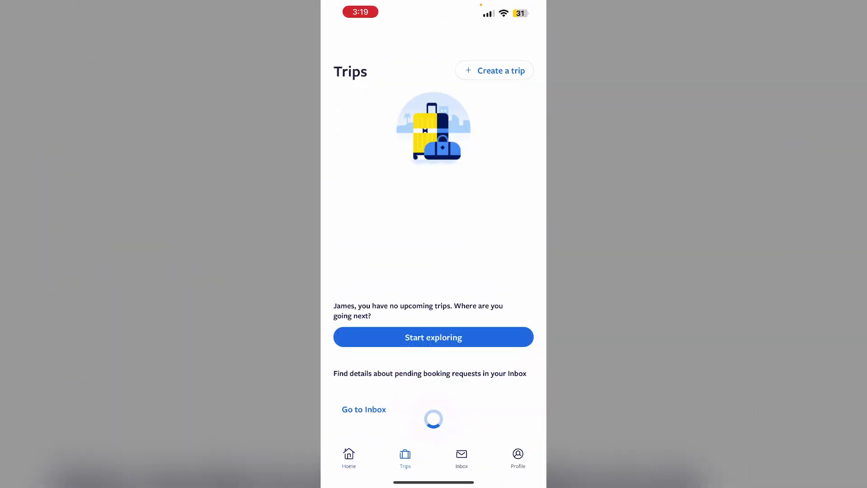
Pull down Control Center over Vrbo's empty Trips page.
drag(515, 10, 515, 216)
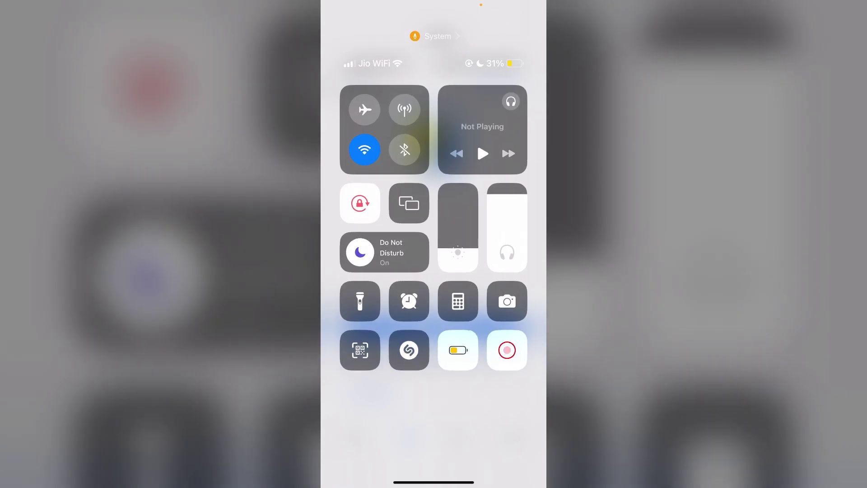
Dismiss Control Center and pull-to-refresh Trips three times, still showing no upcoming trips.
drag(434, 477, 433, 203)
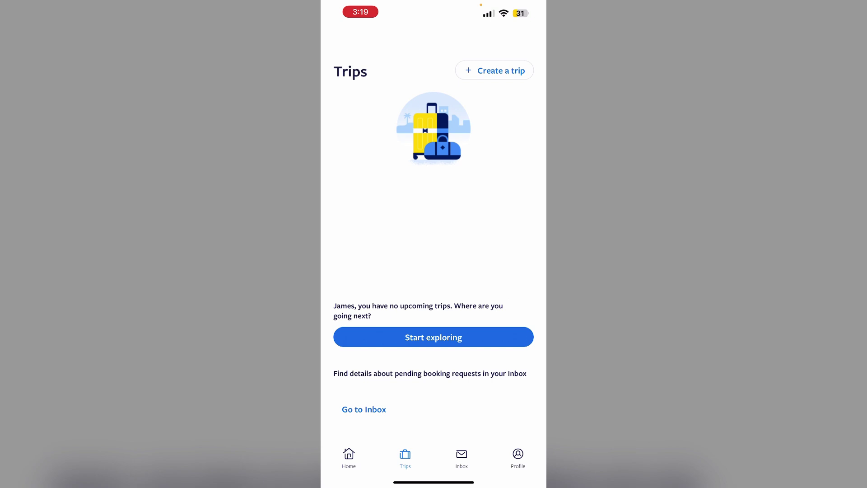
drag(433, 203, 433, 264)
drag(434, 203, 433, 251)
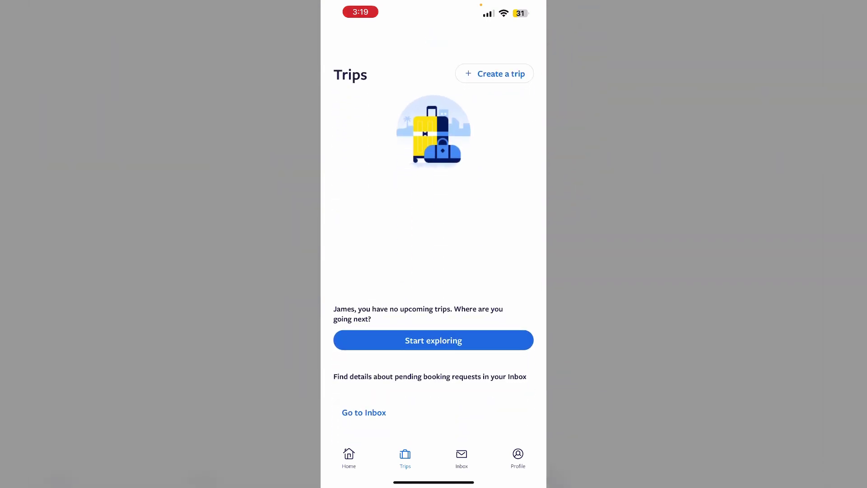
drag(433, 203, 434, 264)
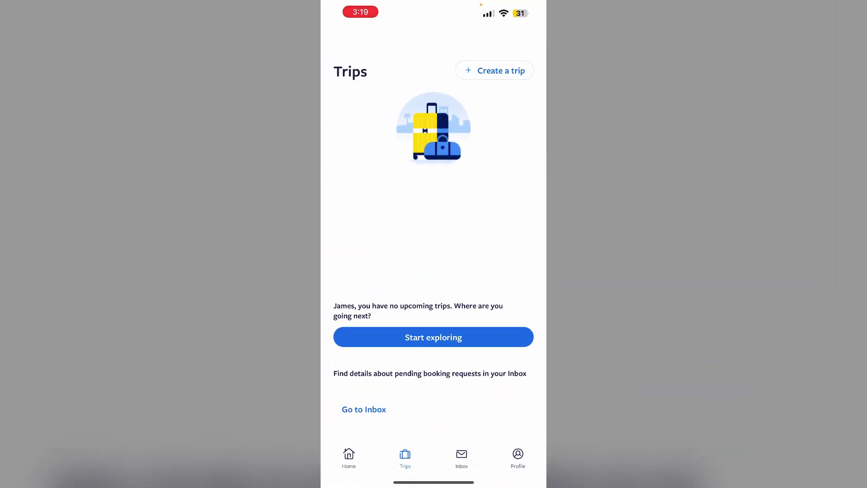
Go to the Vrbo Profile page from the bottom bar.
click(517, 457)
scroll(434, 244, down, 5)
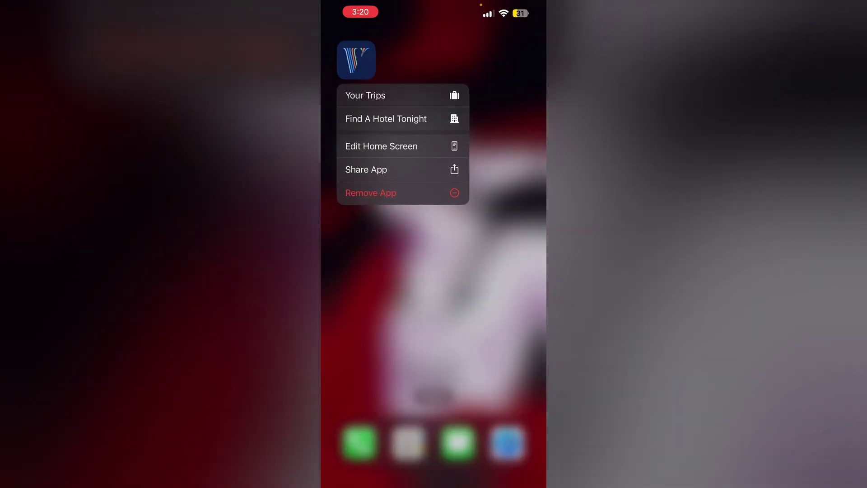
Choose Remove App for the Vrbo icon, prompting the Delete App confirmation.
click(371, 192)
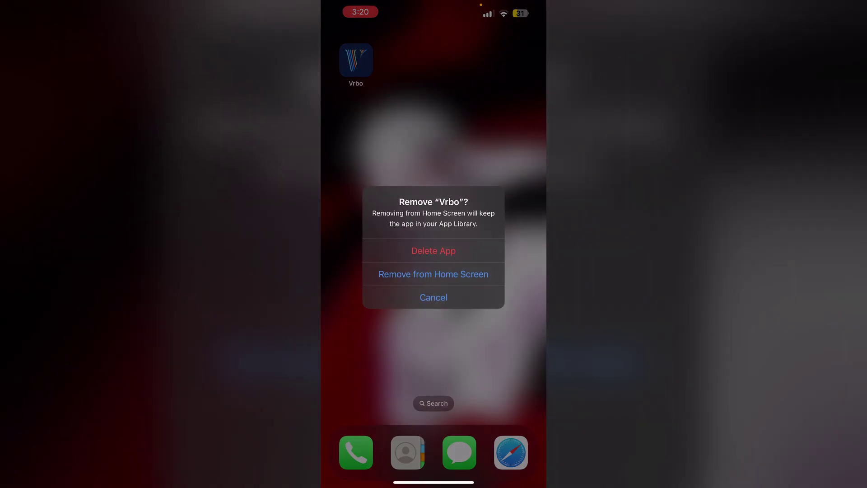